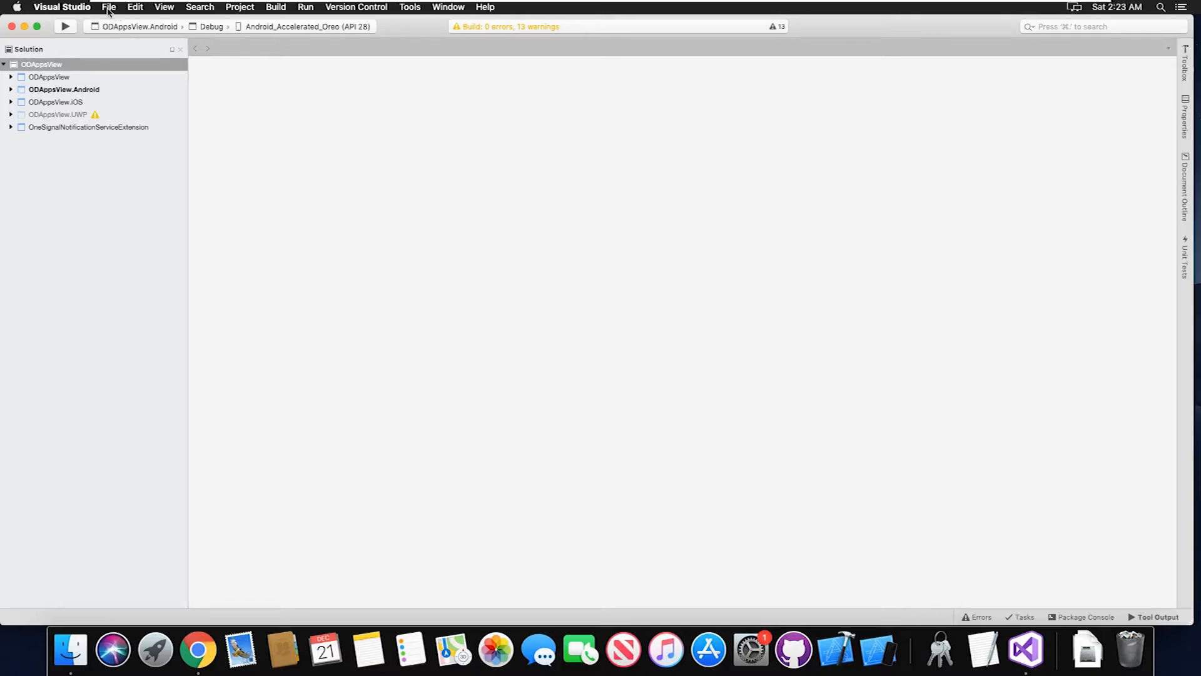
Close the ODAppsView solution and quit Visual Studio completely
click(109, 9)
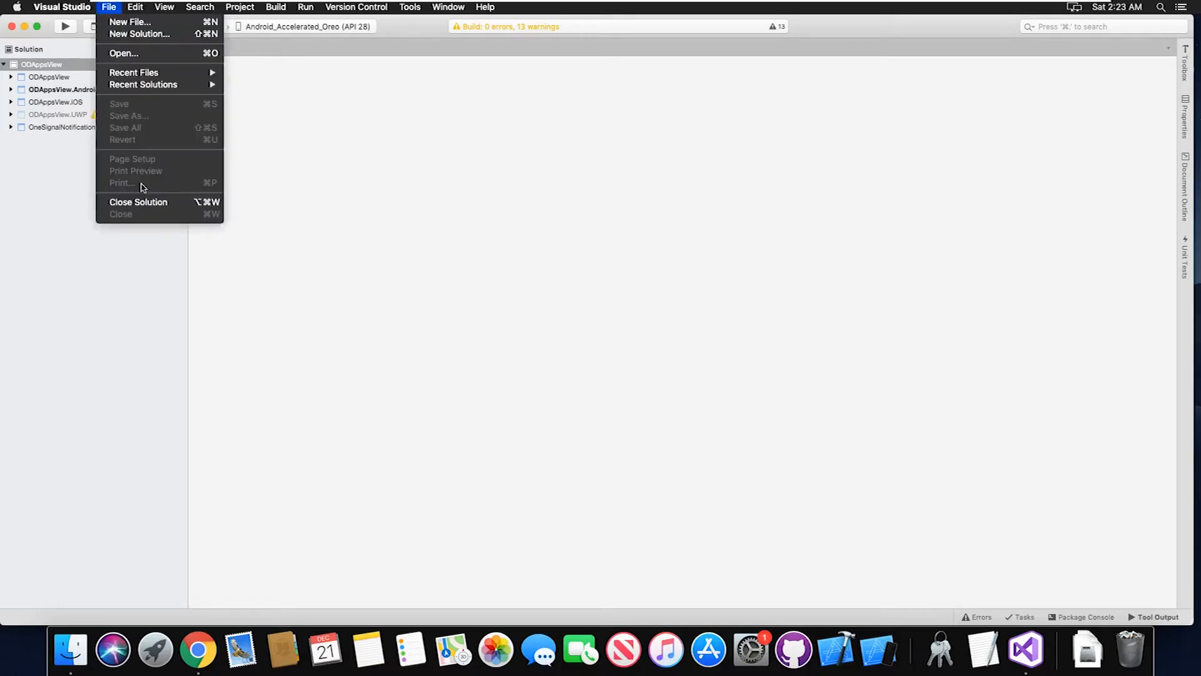
click(143, 205)
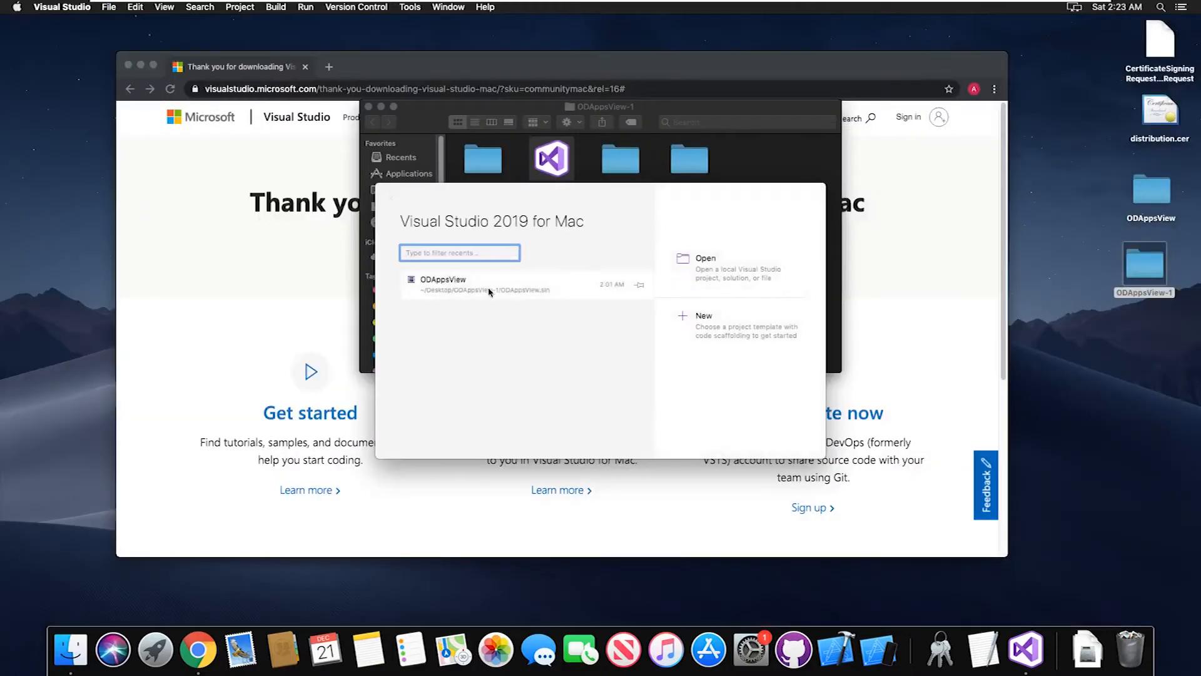
right_click(523, 292)
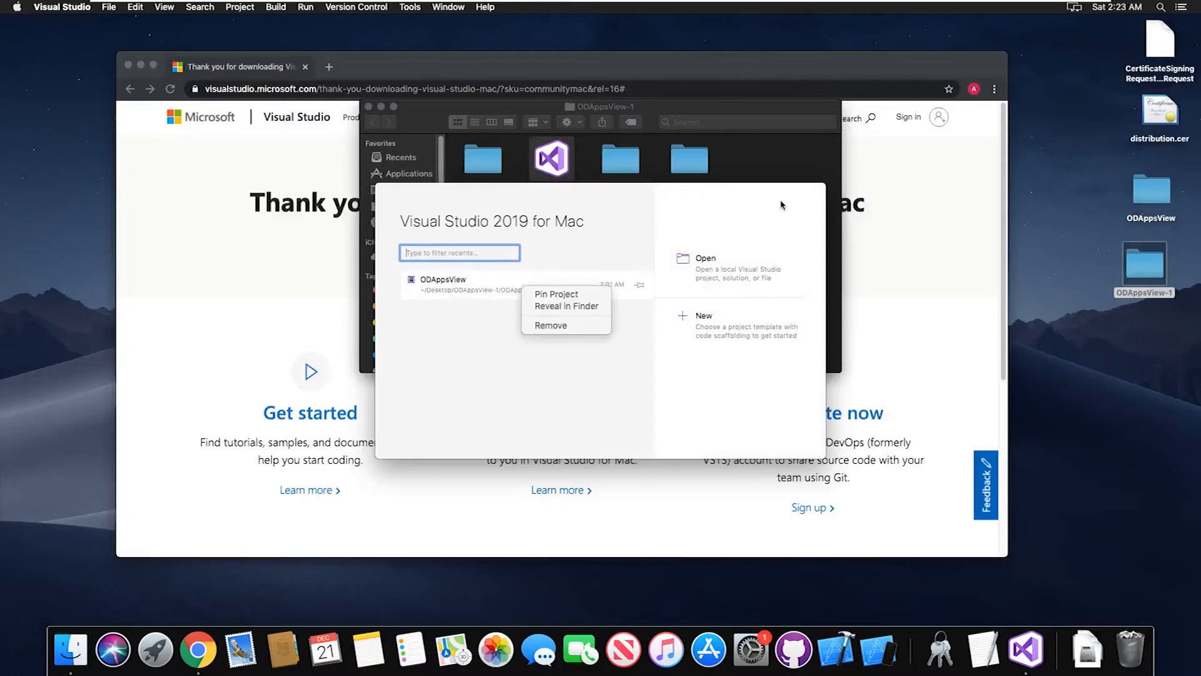
click(687, 204)
click(387, 196)
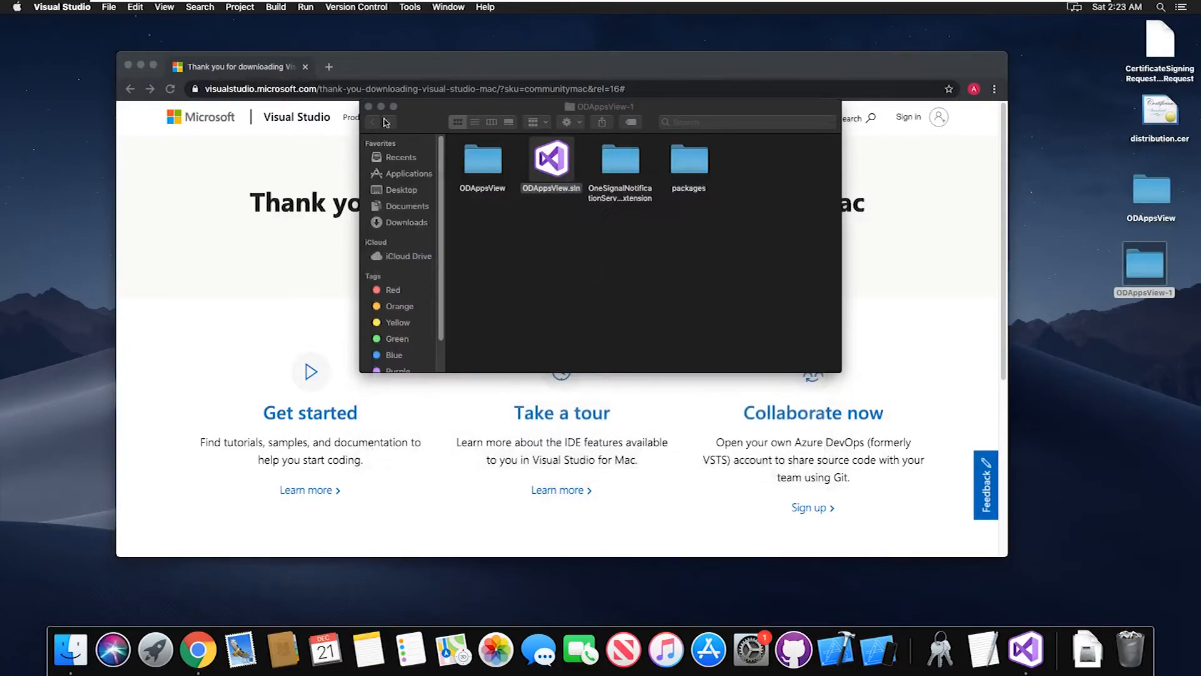
right_click(1026, 650)
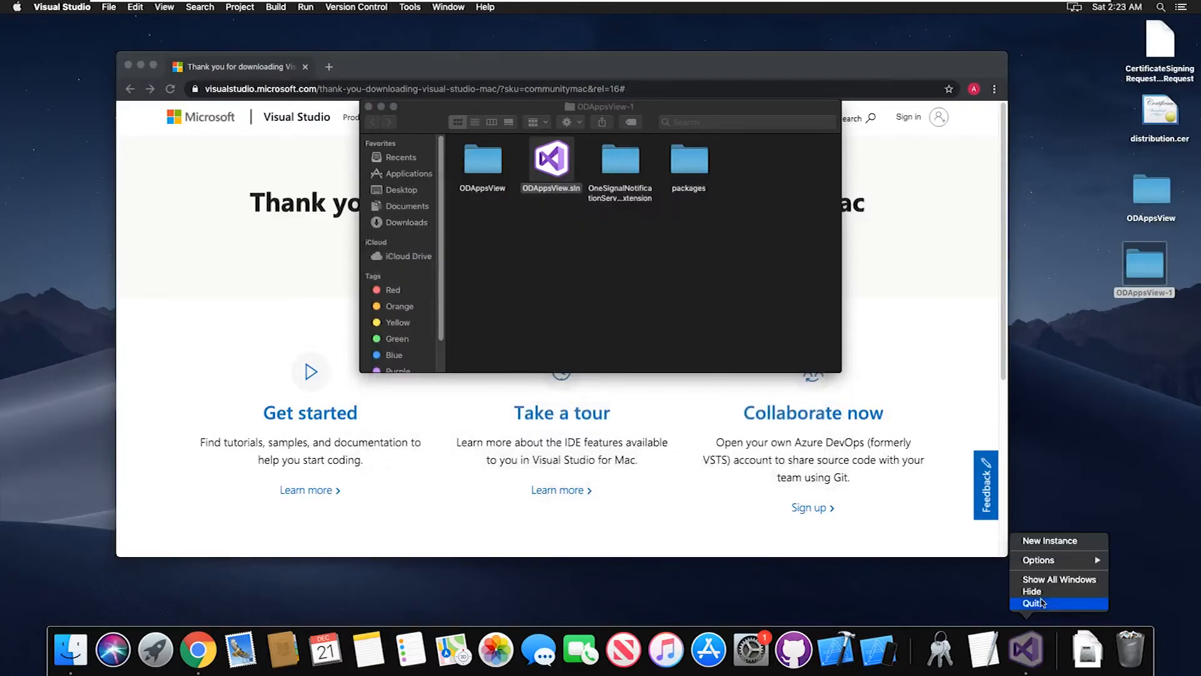
click(1040, 603)
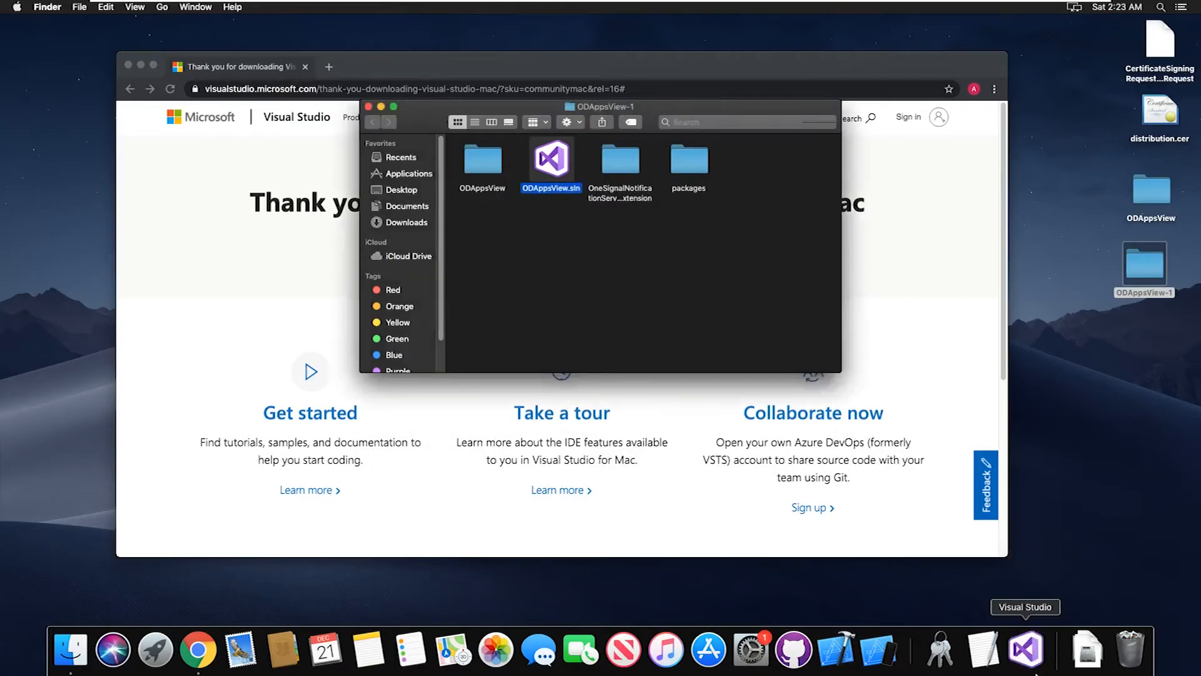
Open the solution file ODAppsView.sln and open the Info.plist of the ODAppsView.iOS project
double_click(548, 176)
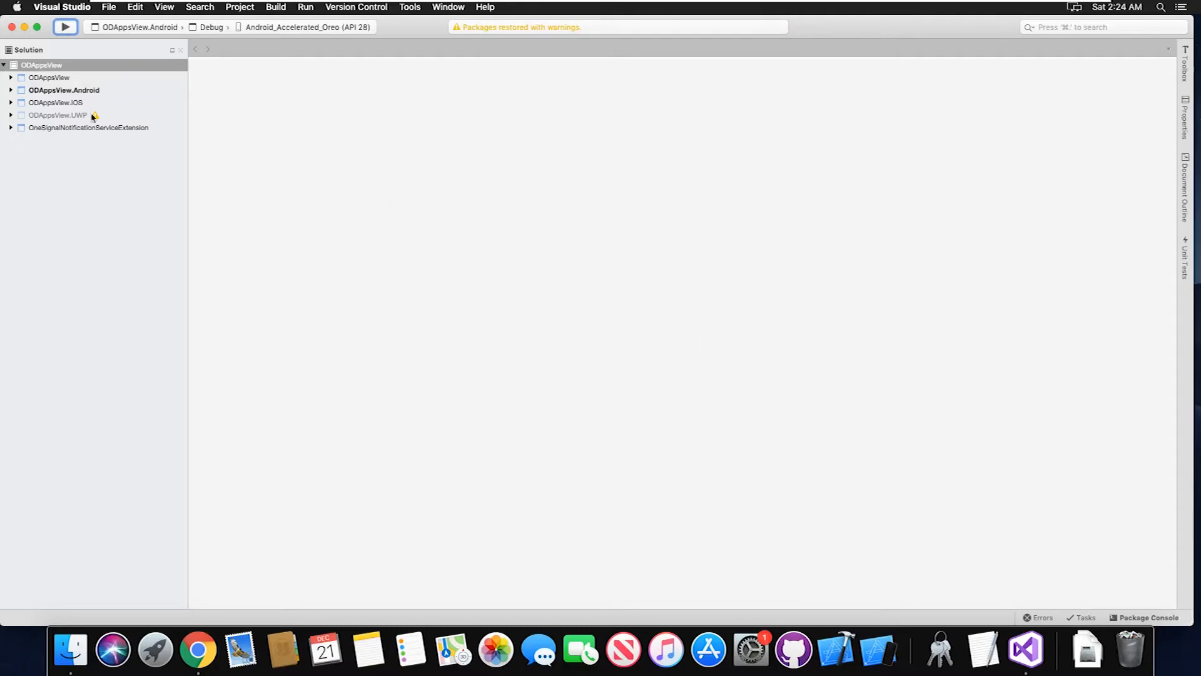
click(34, 104)
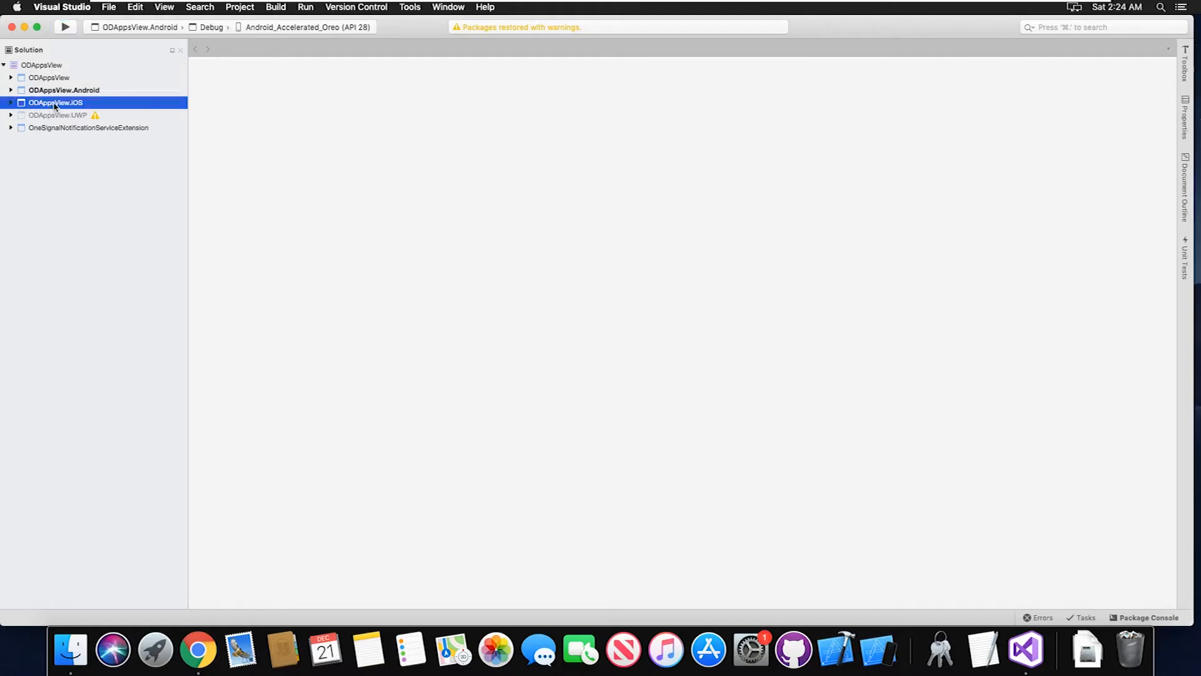
click(11, 103)
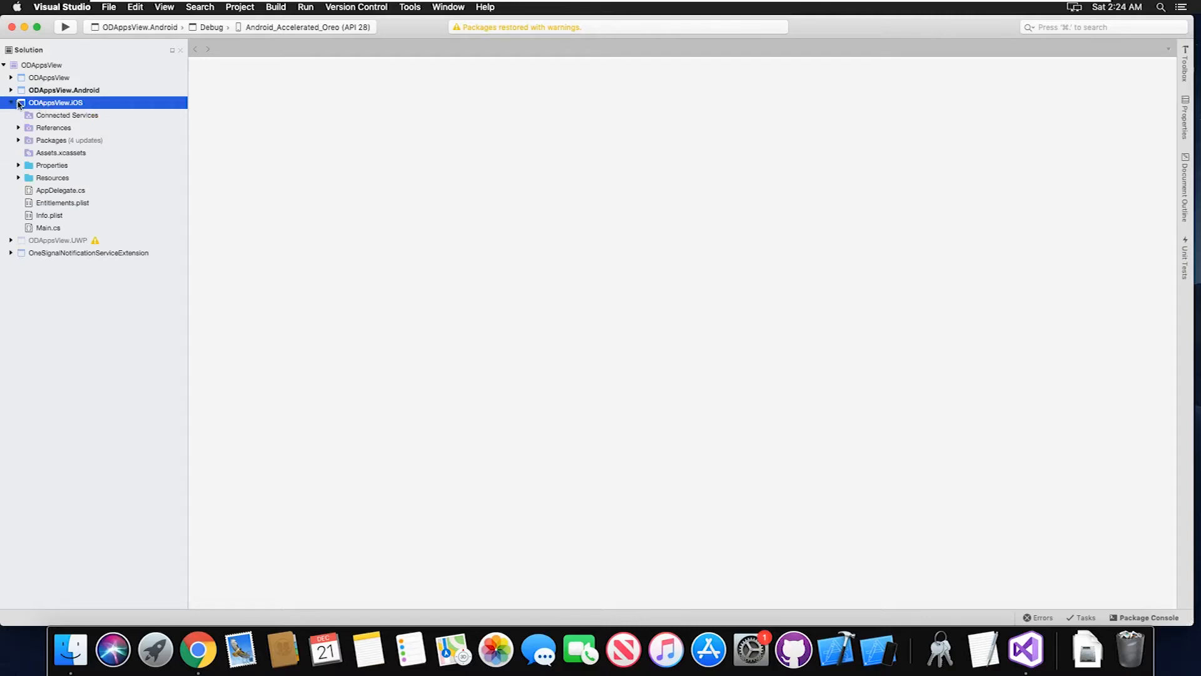
double_click(70, 219)
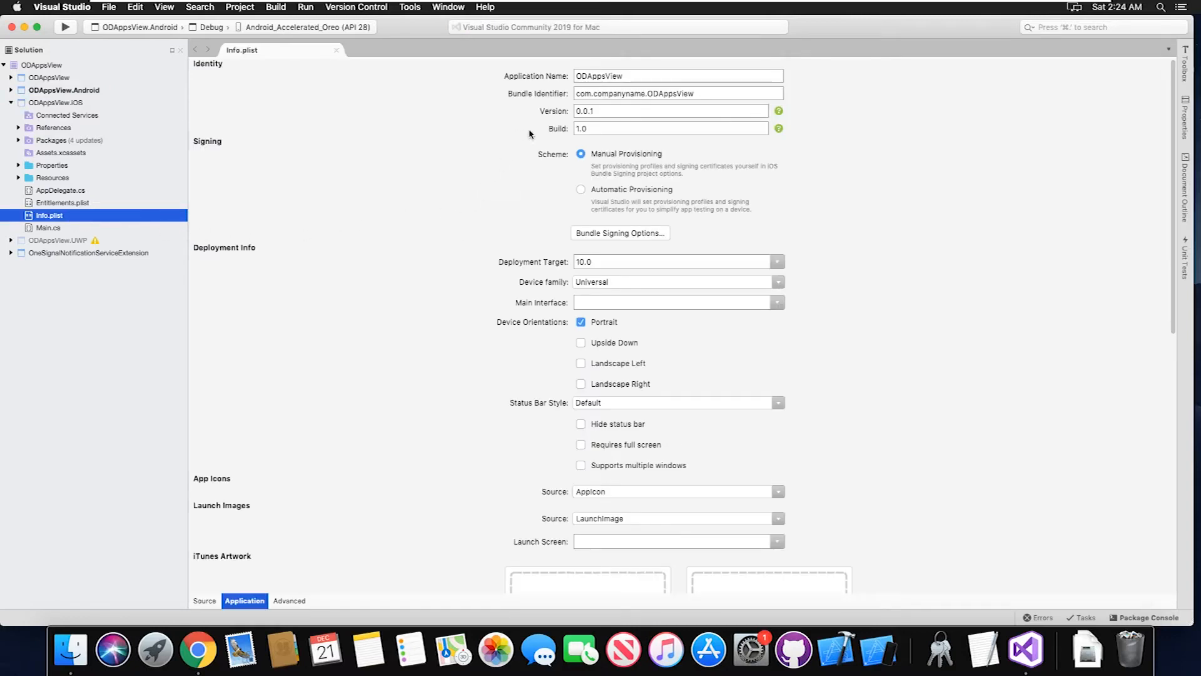
Set the iOS application name to Test App and the bundle identifier to com.odapplications.testapp
double_click(633, 76)
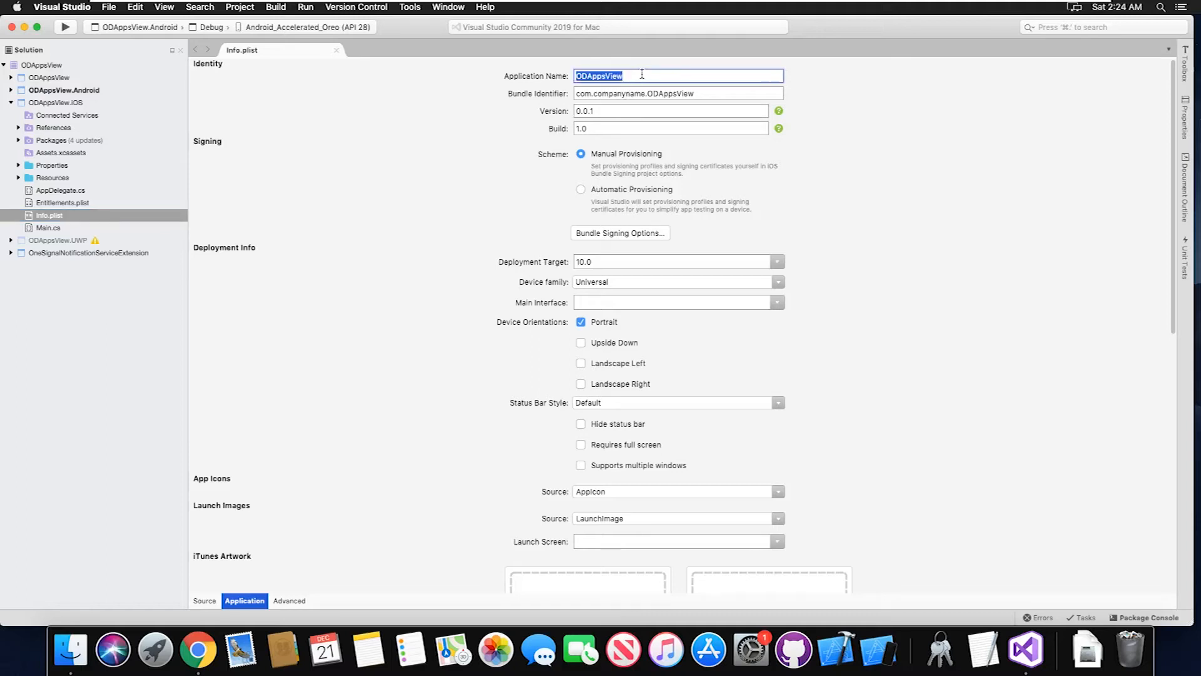
text(Test App)
click(595, 95)
drag(595, 95, 646, 93)
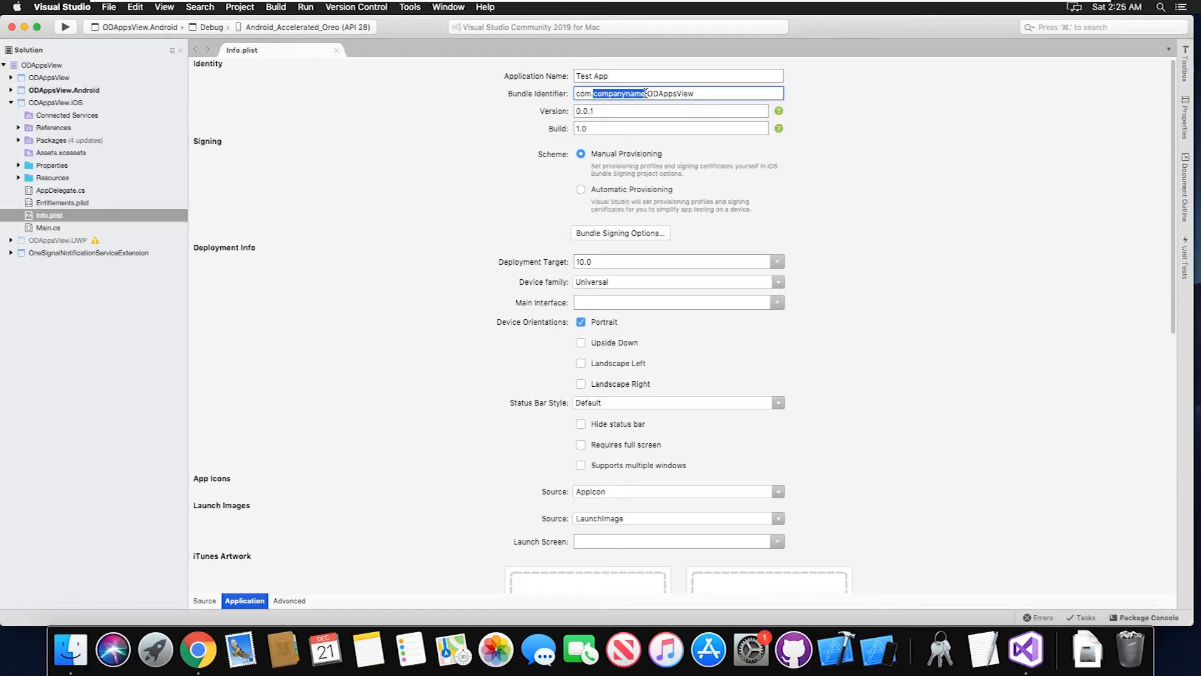
click(679, 94)
drag(646, 94, 593, 97)
text(odapplications)
key(super+s)
drag(650, 94, 697, 94)
key(BackSpace)
key(BackSpace)
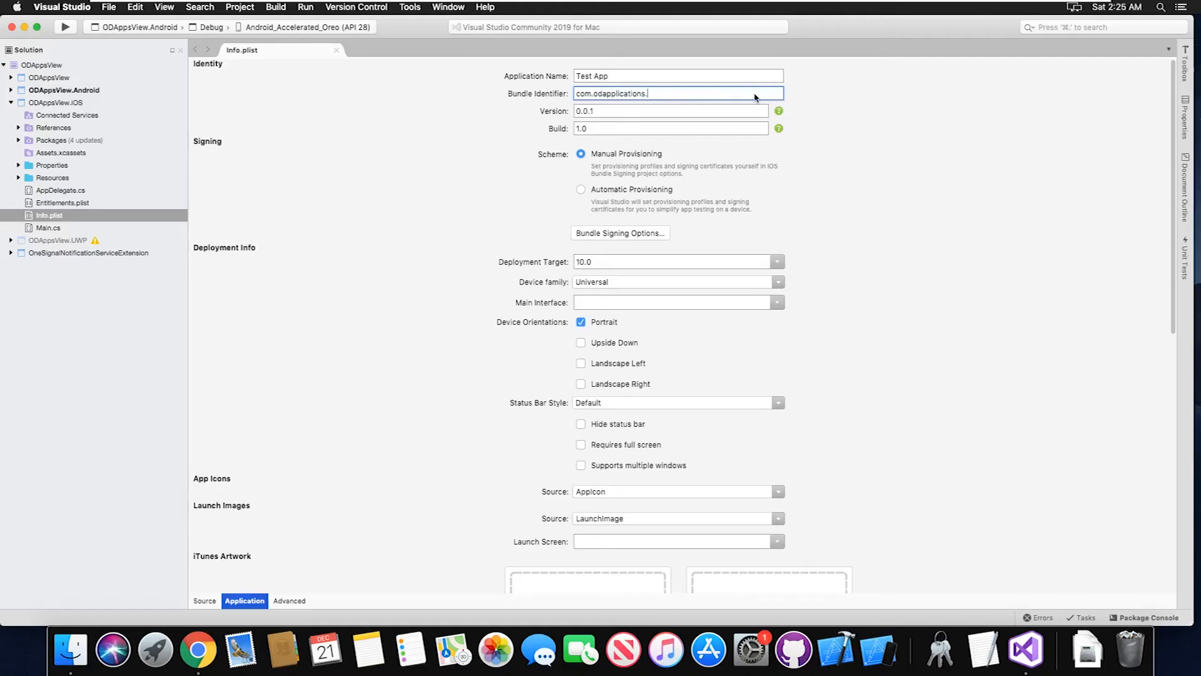
text(testapp)
Try version 0.0.2 and build 2.0 in the iOS identity settings, and restore both to 0.0.1 and 1.0
click(608, 110)
click(619, 127)
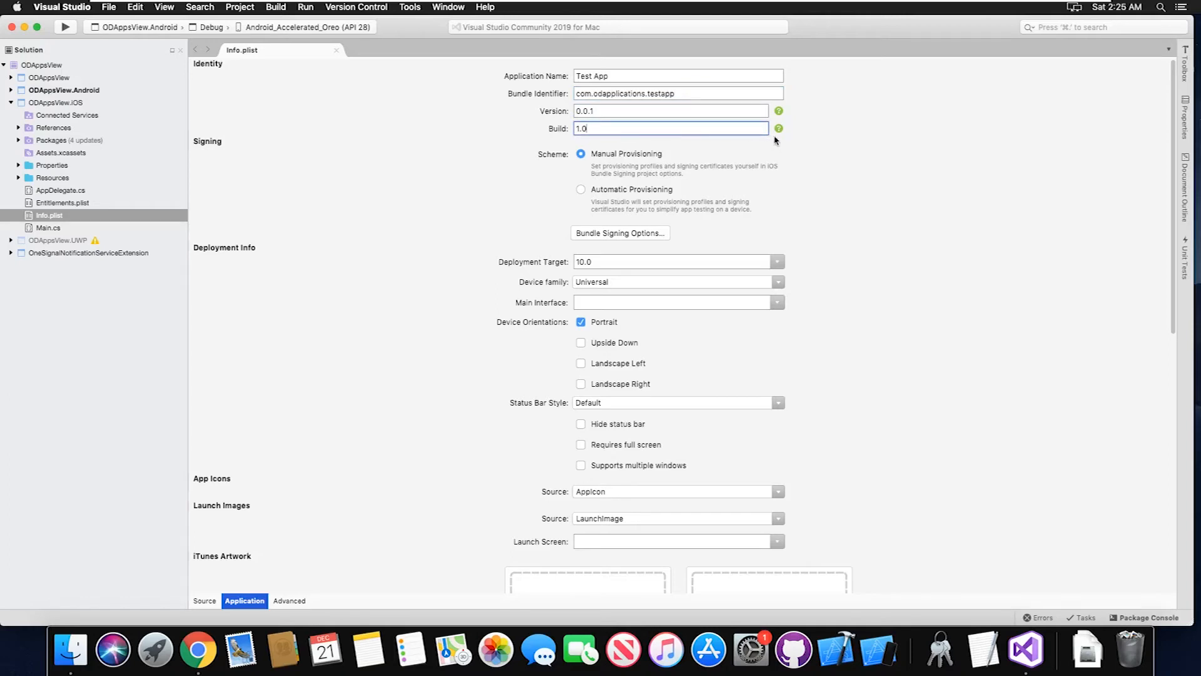
click(596, 111)
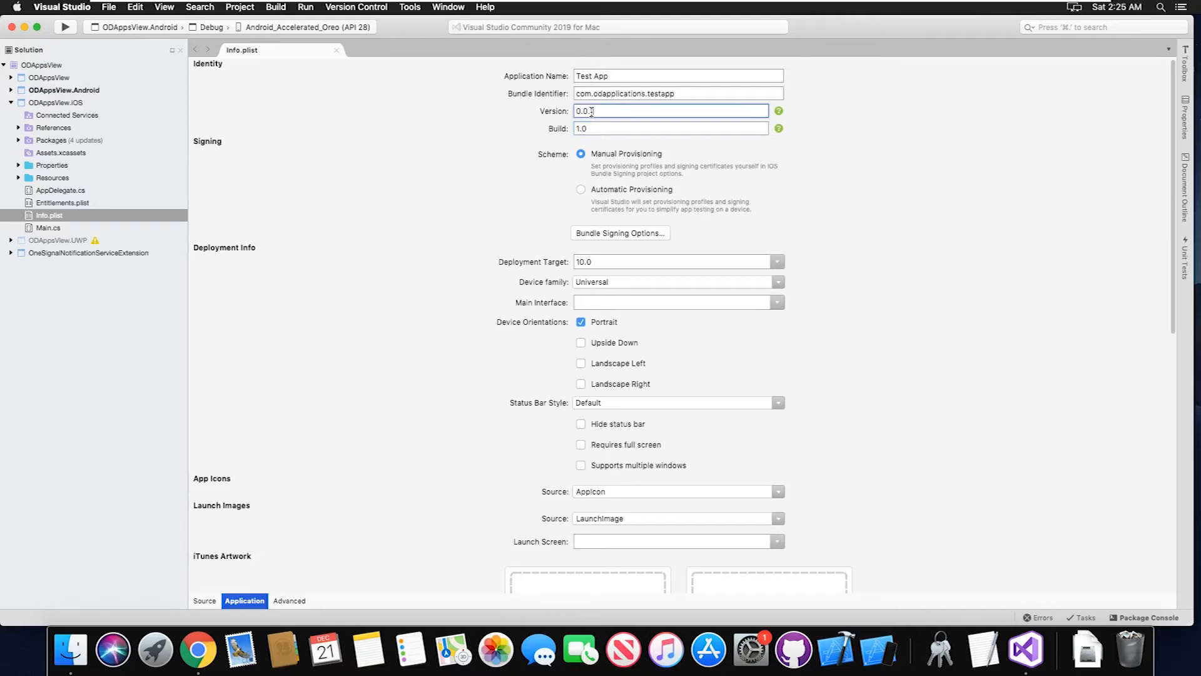
text(.2)
click(582, 130)
key(BackSpace)
text(2)
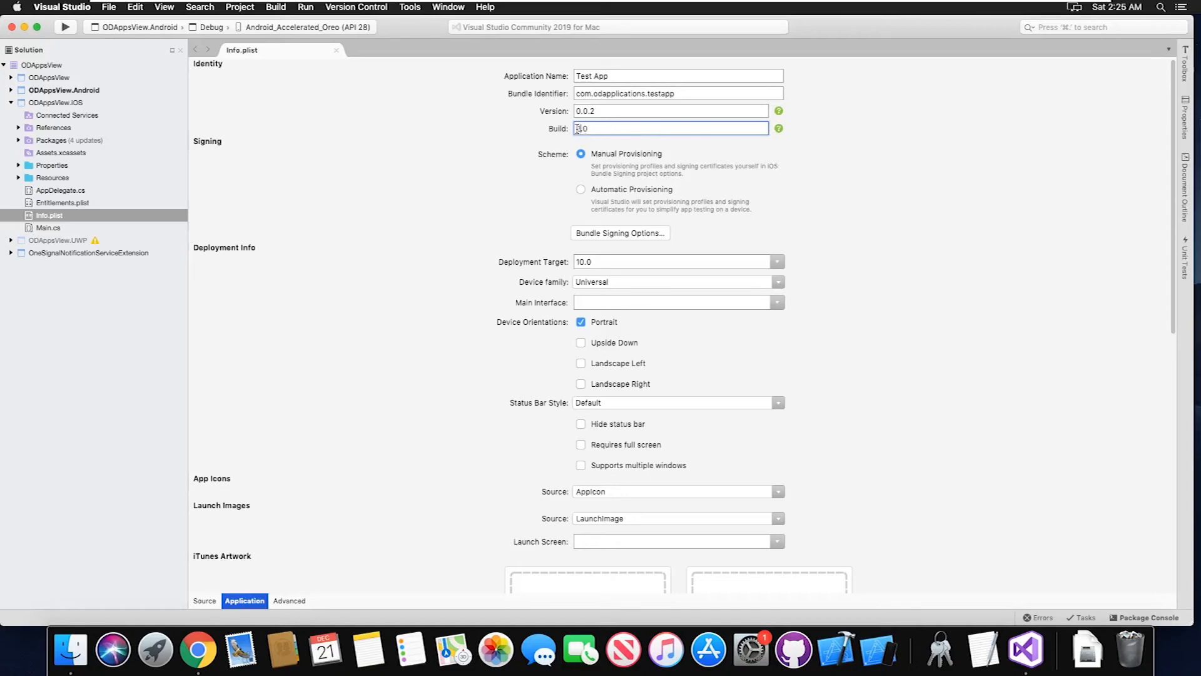
key(BackSpace)
text(1)
click(592, 112)
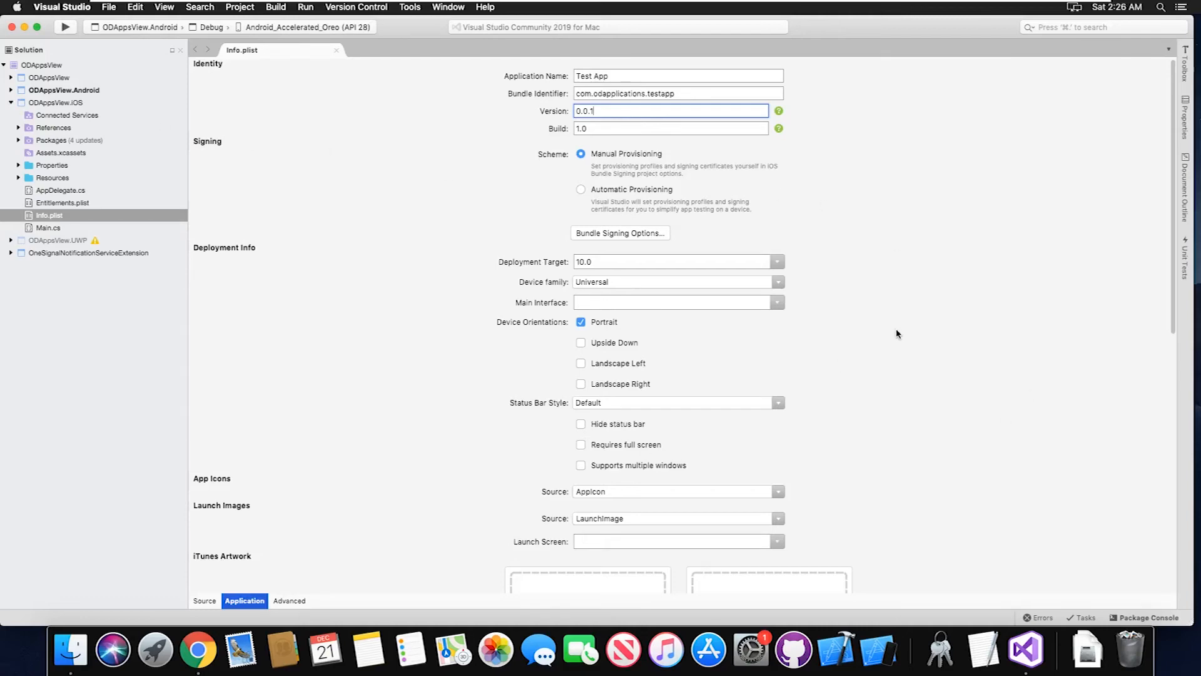
Collapse the iOS project, expand ODAppsView.Android and open its project options
scroll(894, 334, down, 5)
scroll(893, 333, down, 3)
scroll(893, 333, up, 10)
click(11, 102)
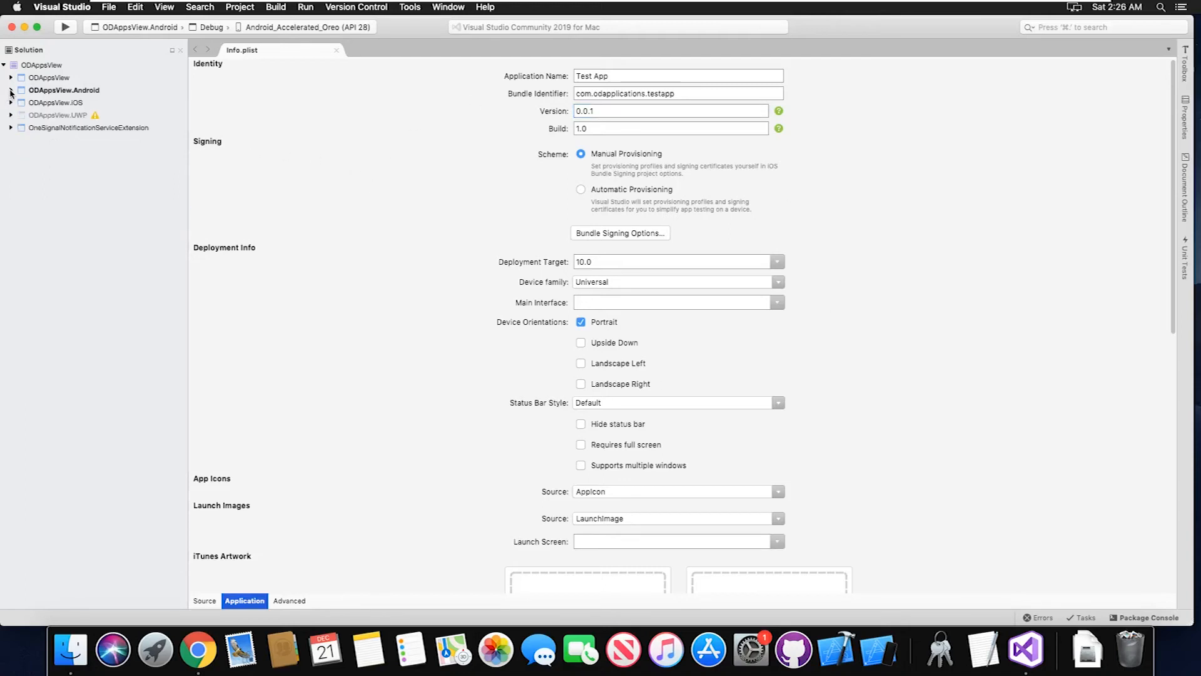
click(10, 91)
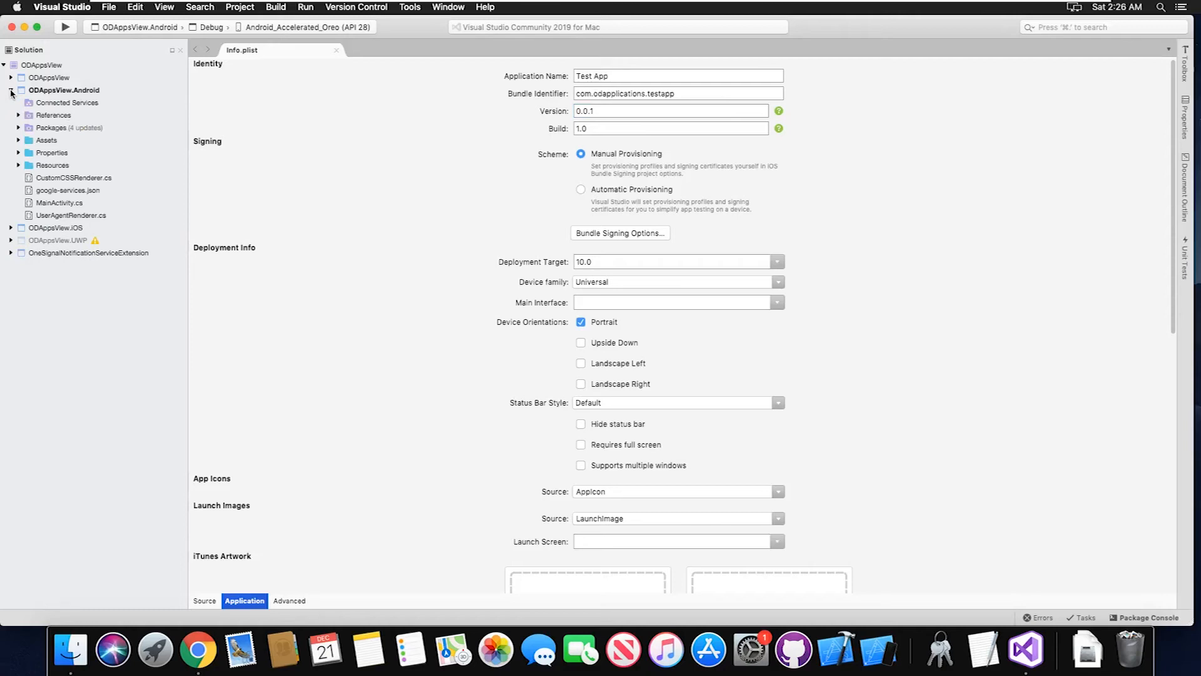
right_click(63, 95)
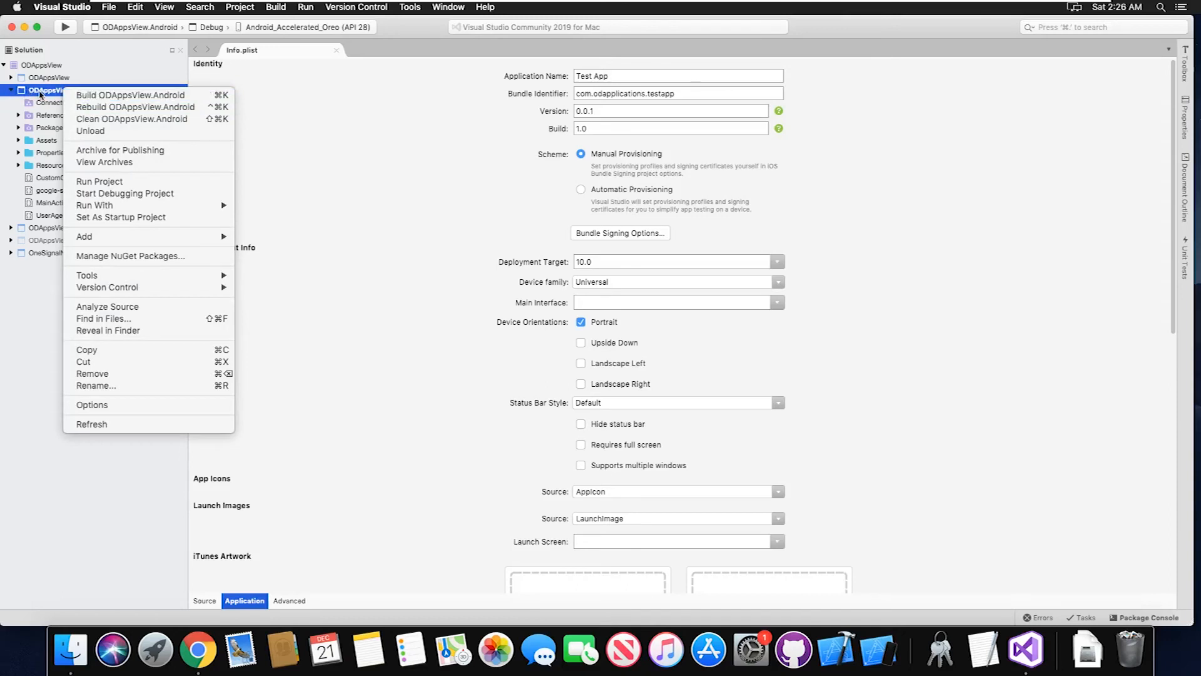
click(138, 406)
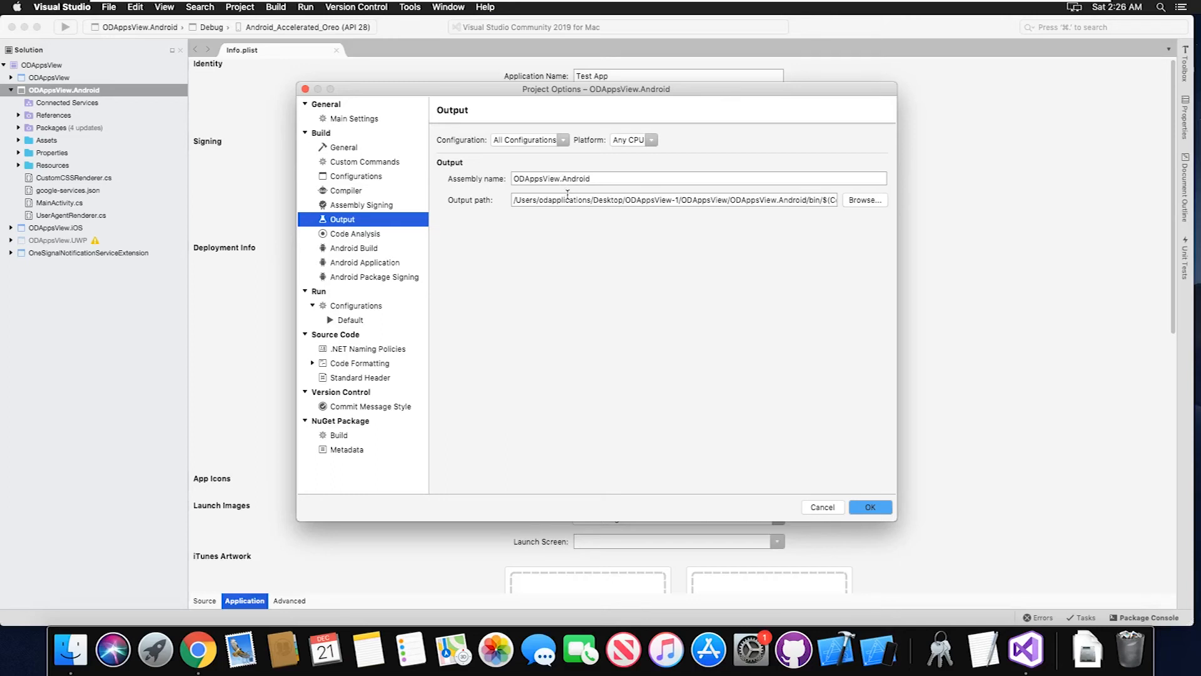
Look through the Android project's main settings and its build option pages up to Android Build
click(351, 120)
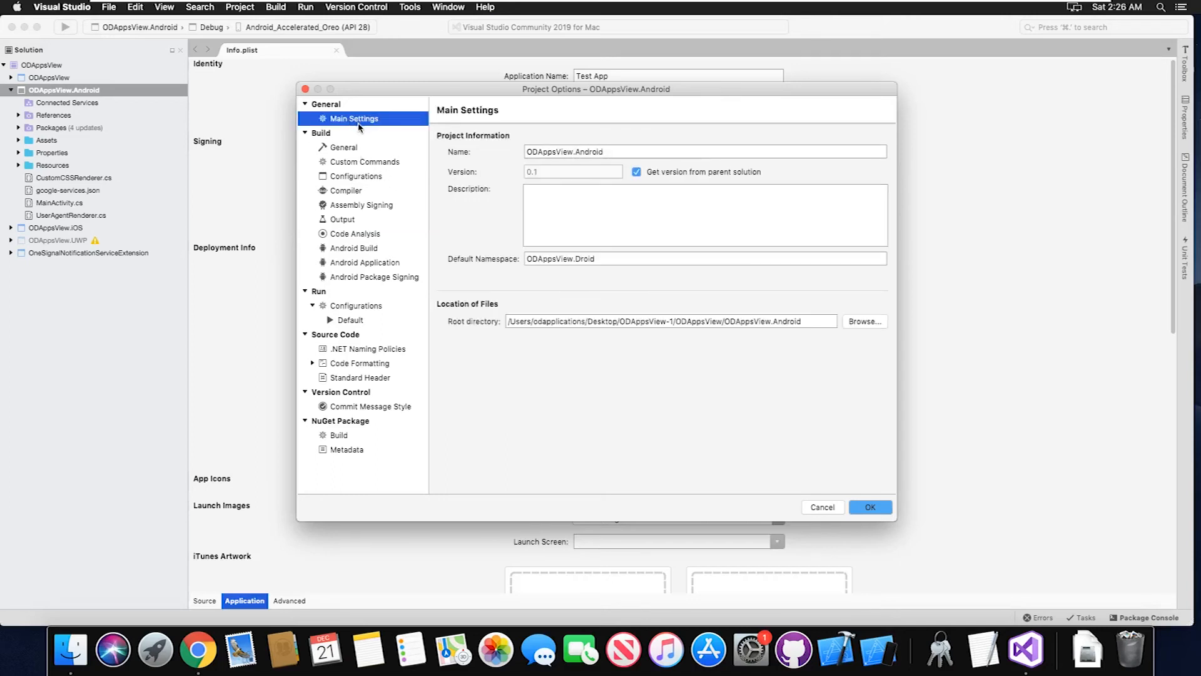
click(361, 149)
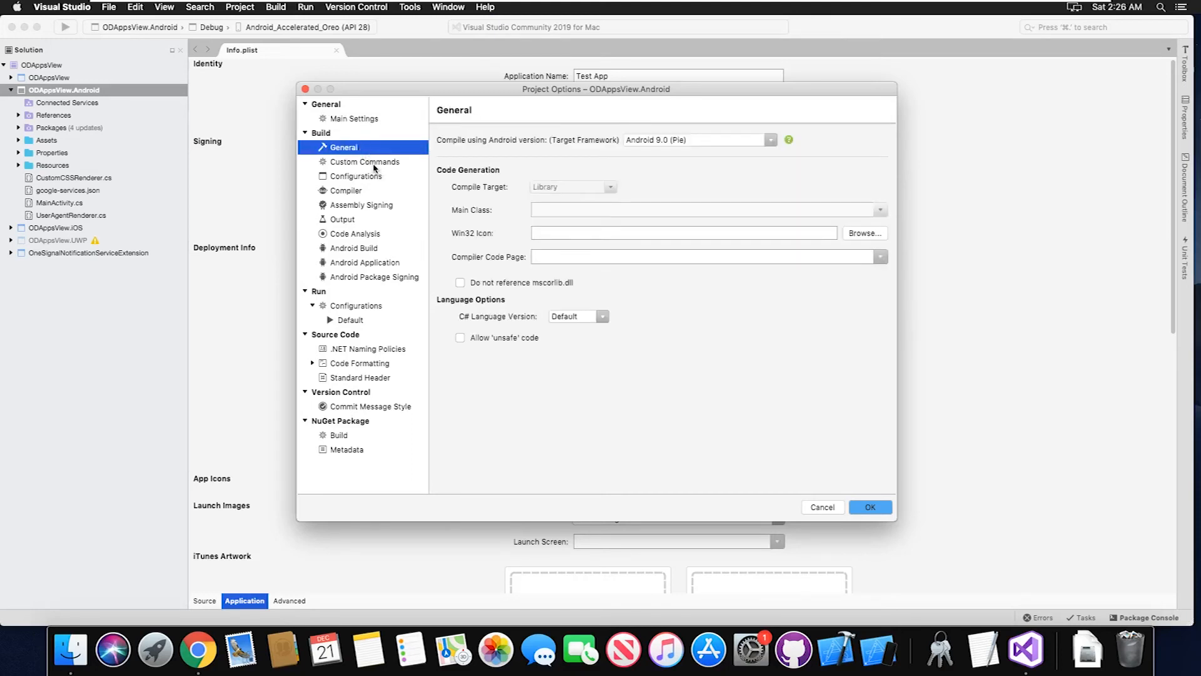
click(374, 164)
click(373, 177)
click(373, 192)
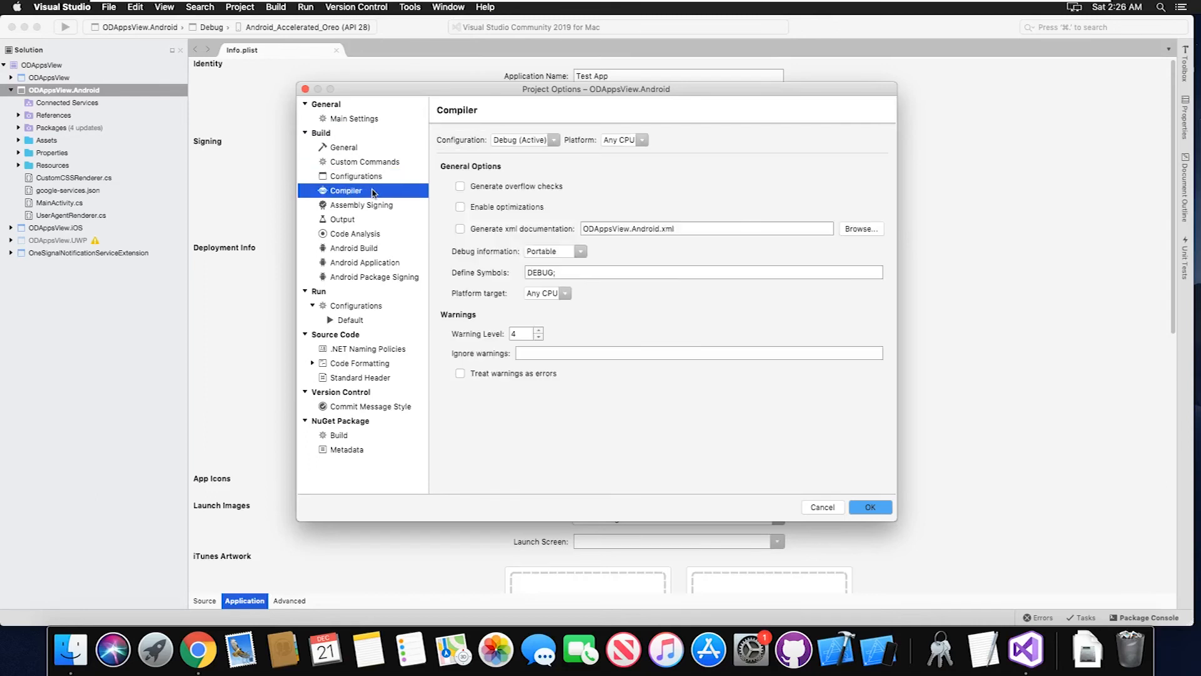
click(383, 207)
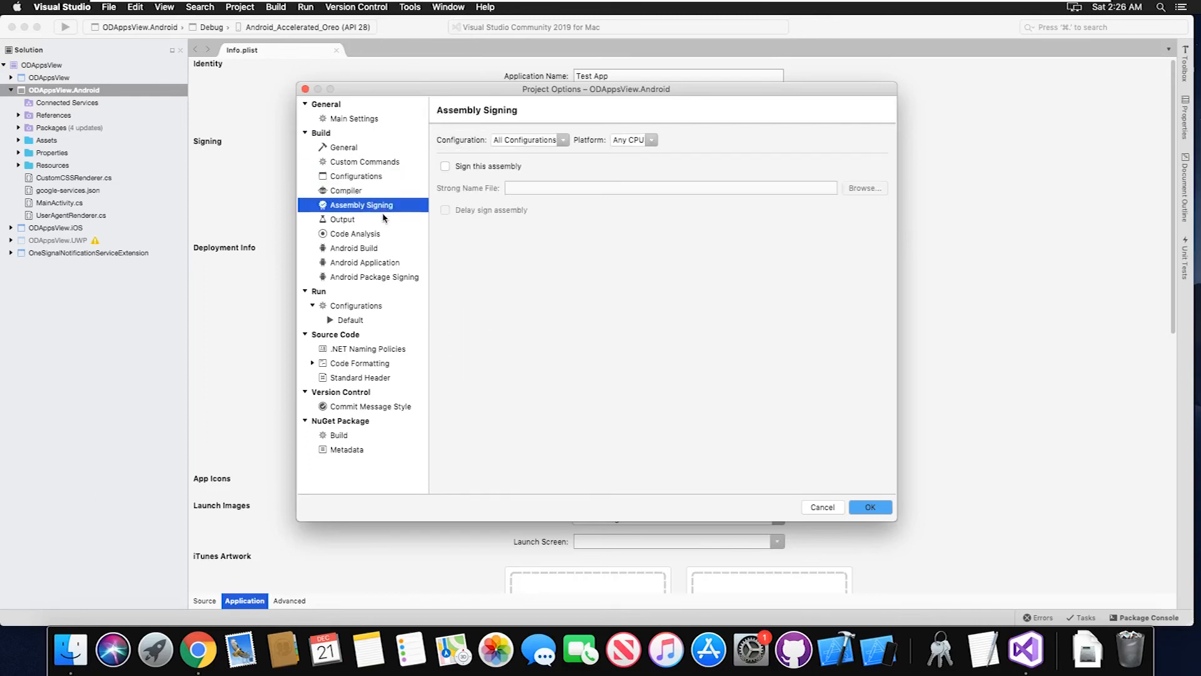
click(385, 220)
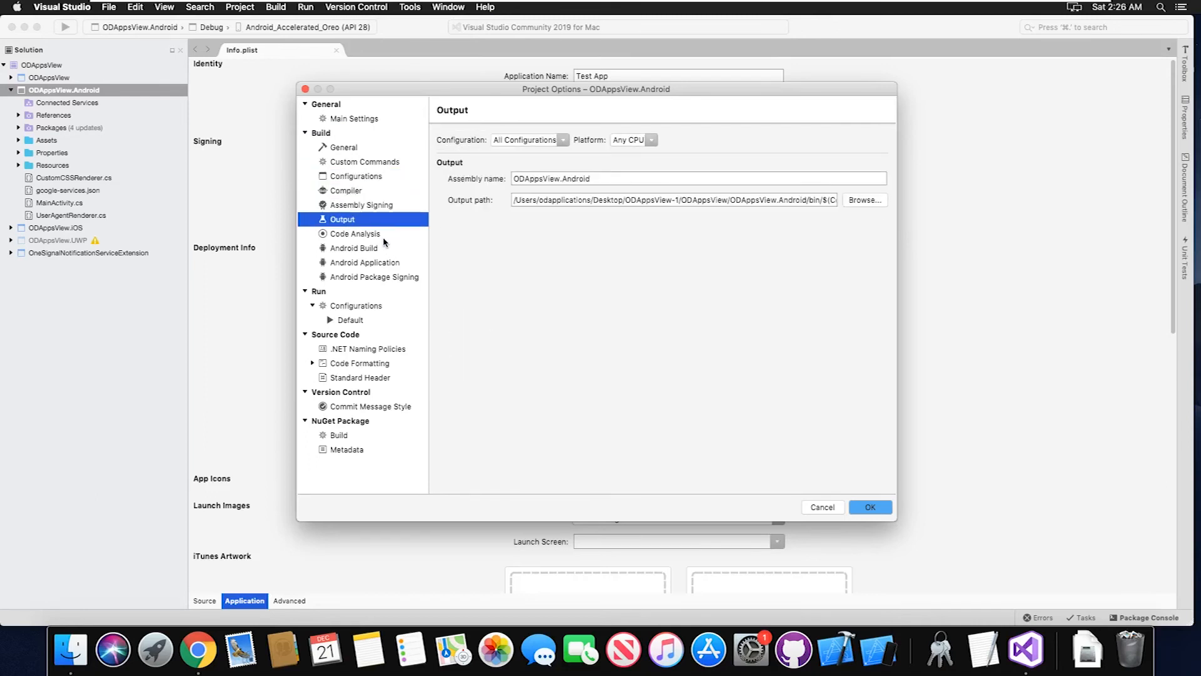
click(384, 237)
click(387, 249)
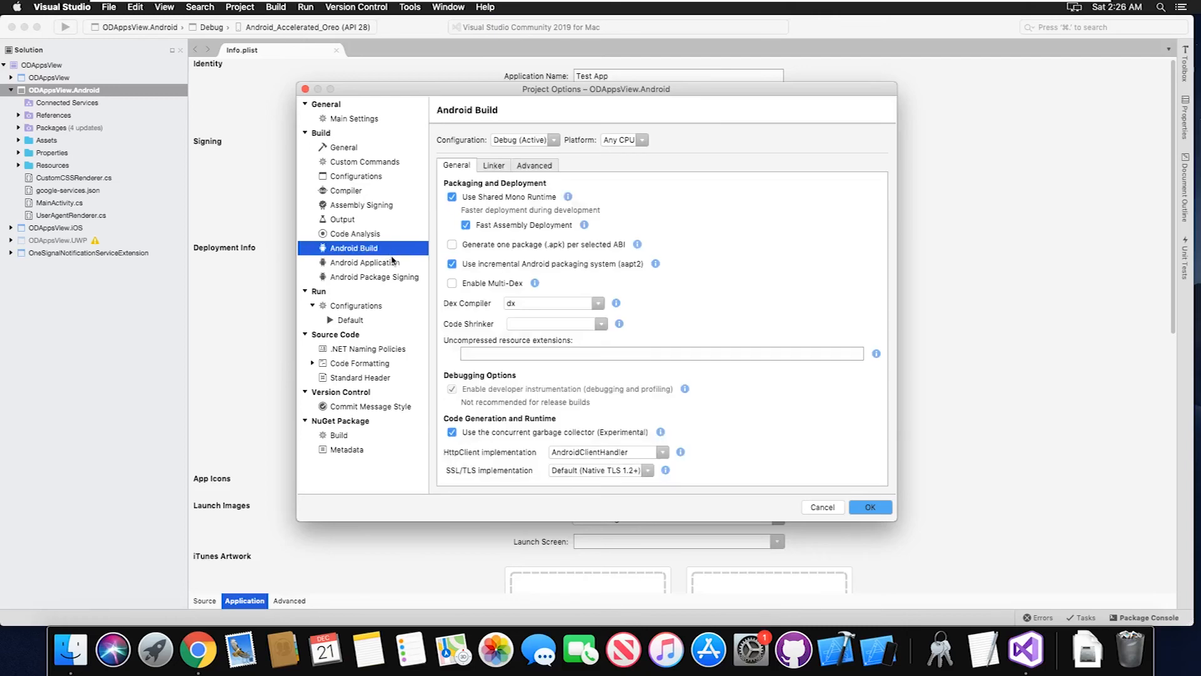
In the Android Application options, set the application name to Test App and the package name to com.odapplications.testapp, and save
click(395, 264)
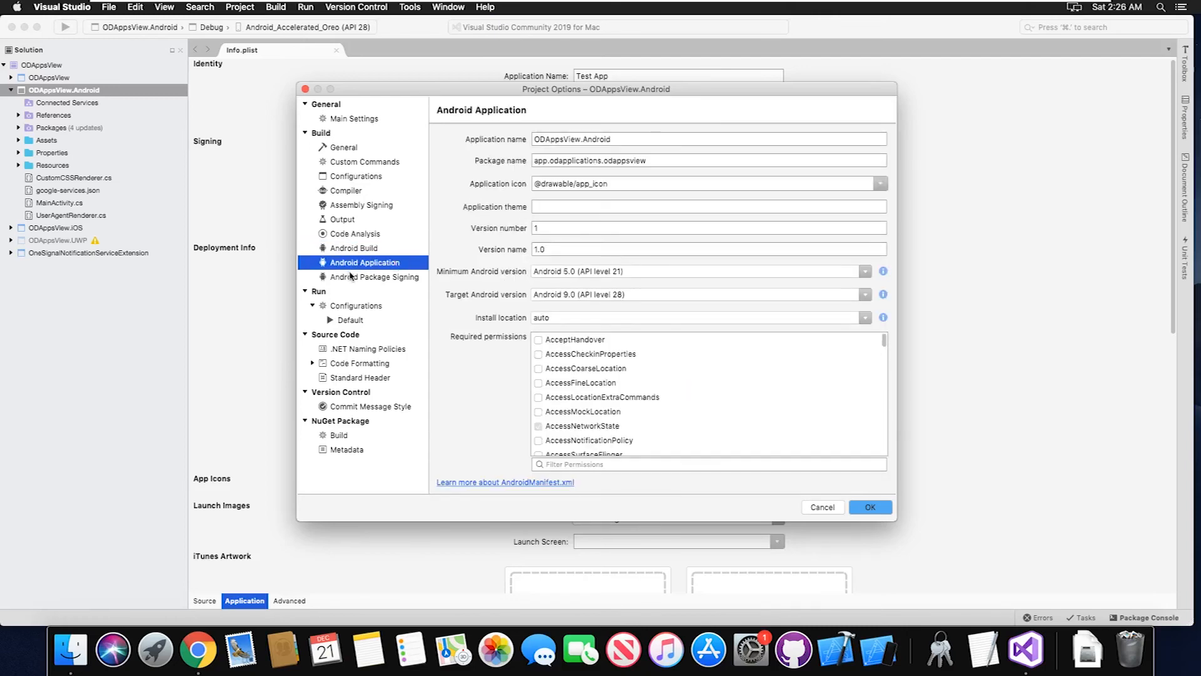
triple_click(624, 138)
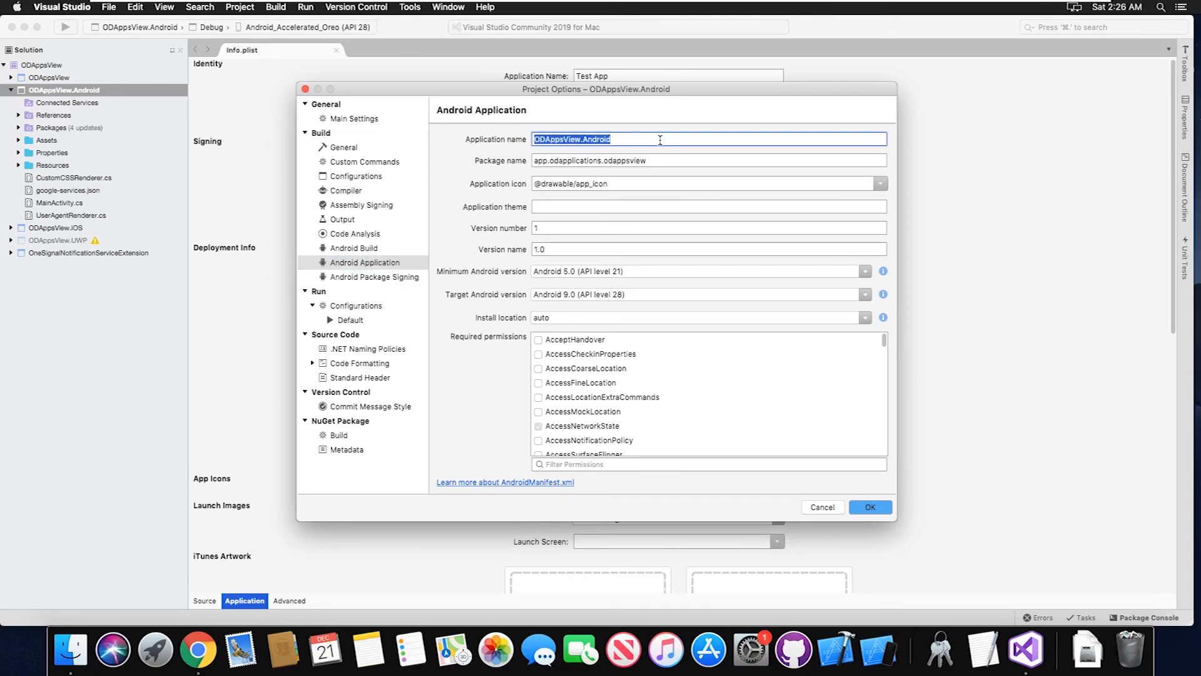
text(Test App)
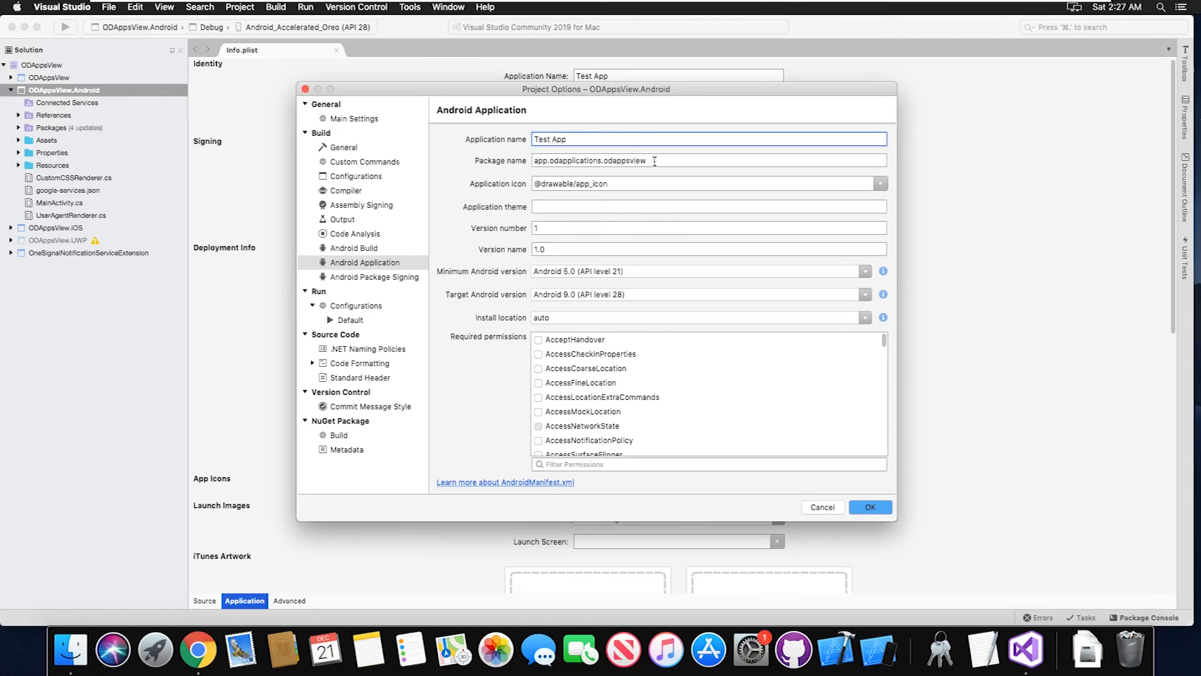
double_click(541, 161)
text(com)
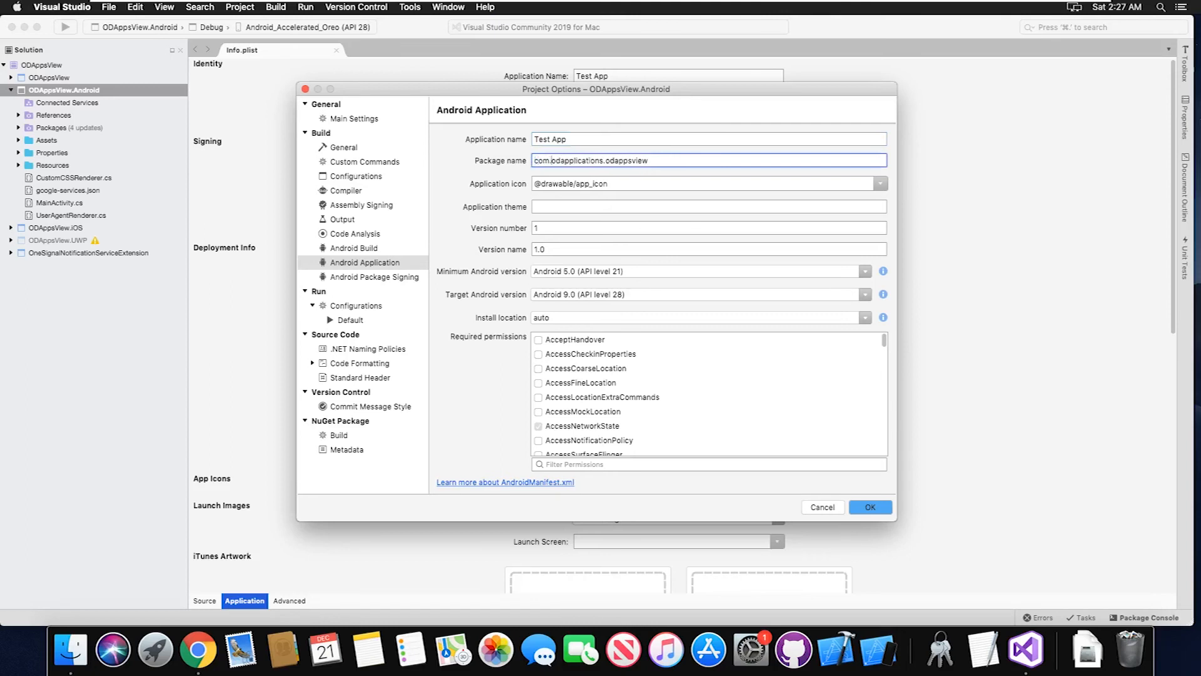
double_click(673, 161)
text(testapp)
click(872, 506)
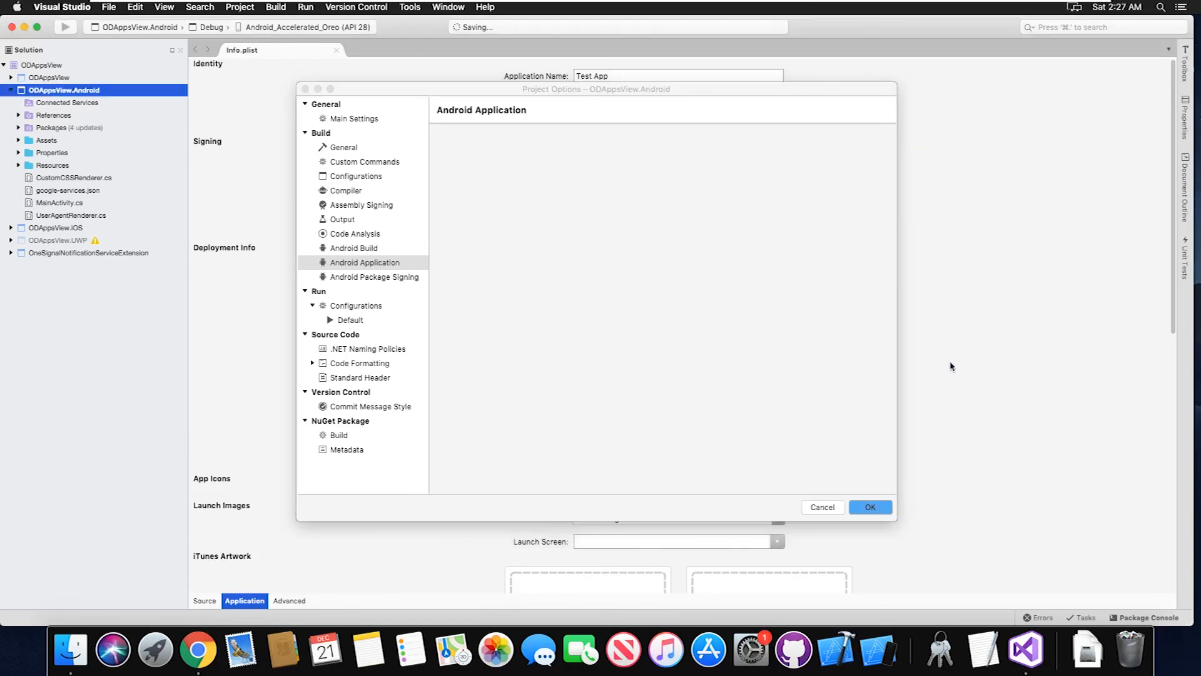